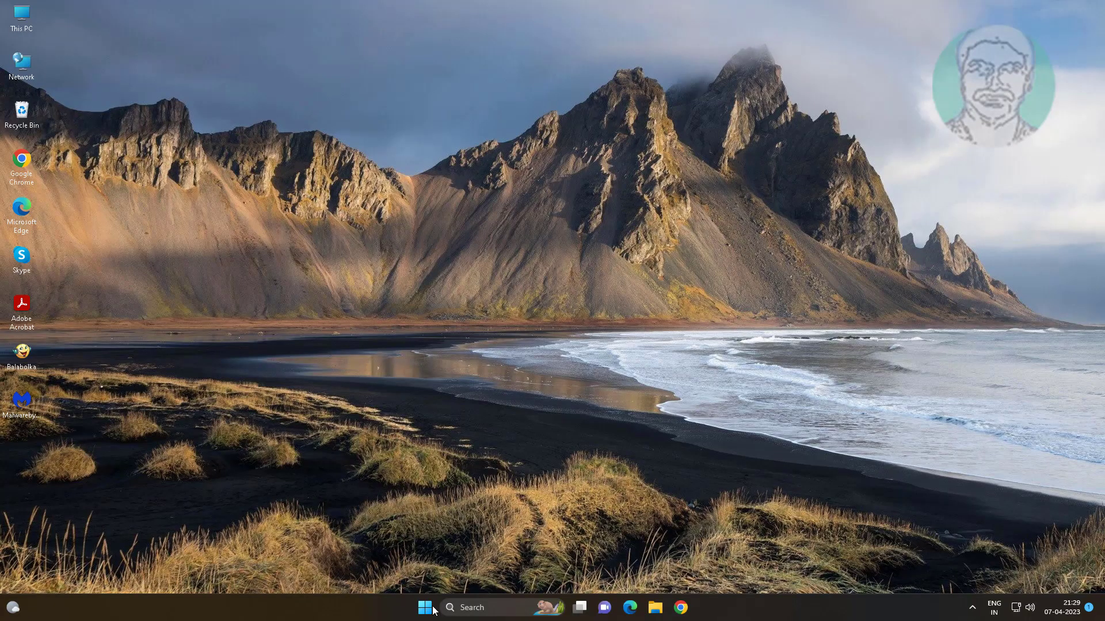
# Step: Launch Settings from the Start menu and scroll the System page down to Troubleshoot
pyautogui.click(433, 609)
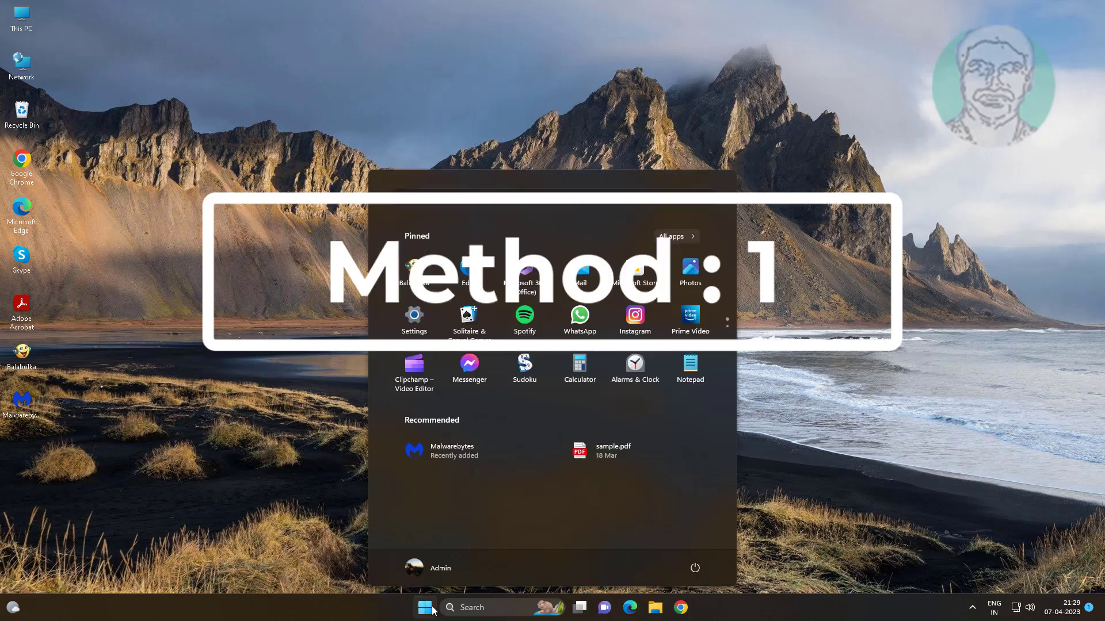
pyautogui.click(412, 321)
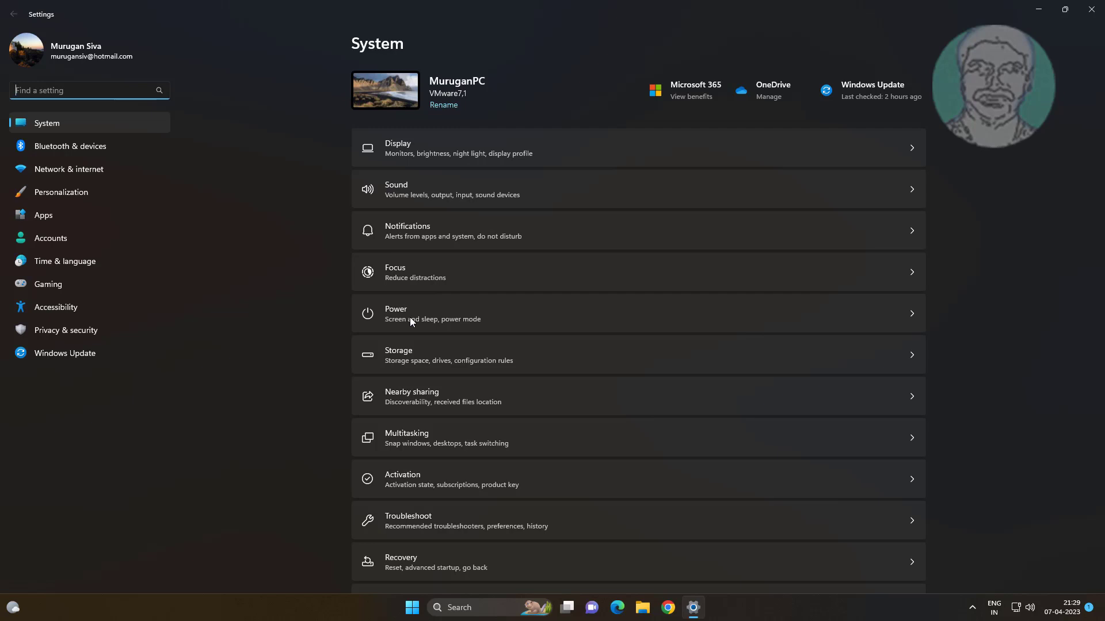
pyautogui.scroll(-3, 409, 318)
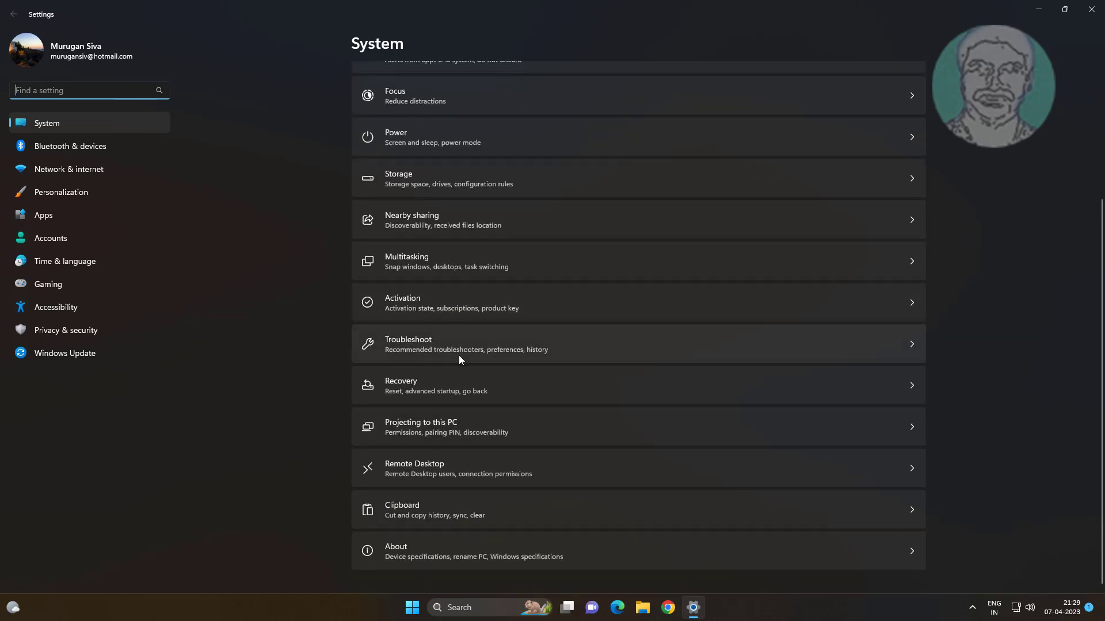
# Step: Under Other troubleshooters, run Windows Store Apps and close its 'no problem identified' result
pyautogui.click(459, 355)
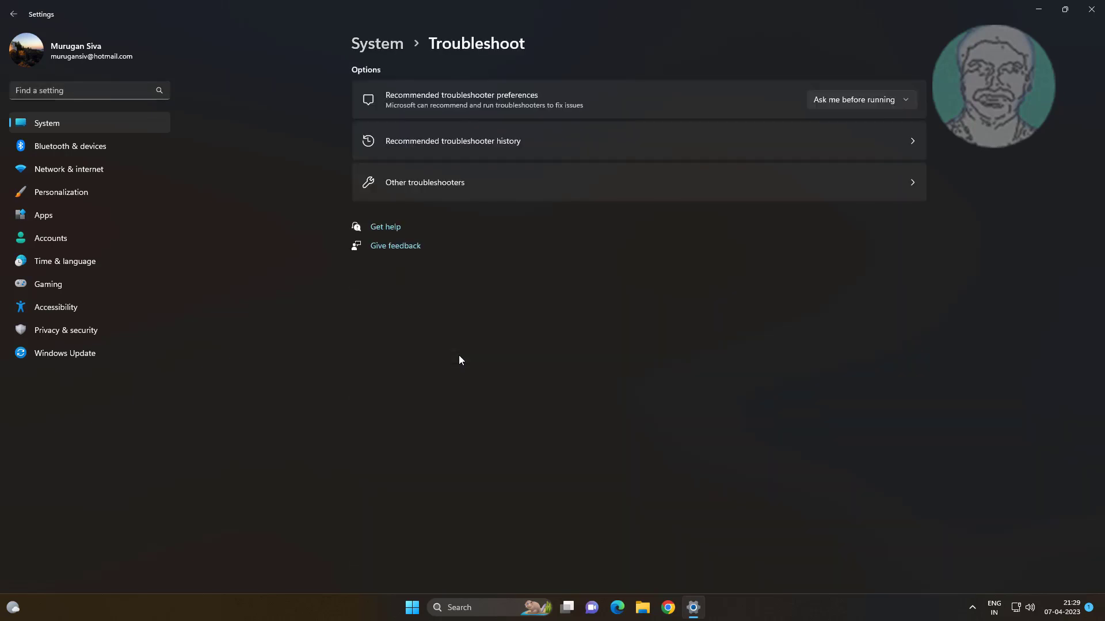
pyautogui.click(441, 183)
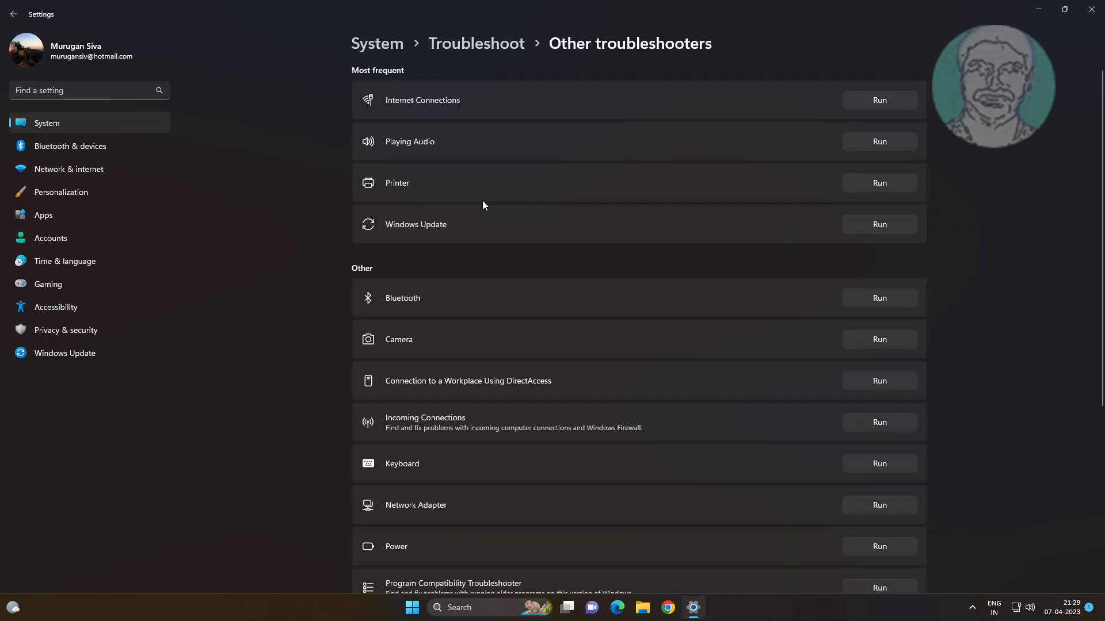
pyautogui.scroll(-3, 512, 429)
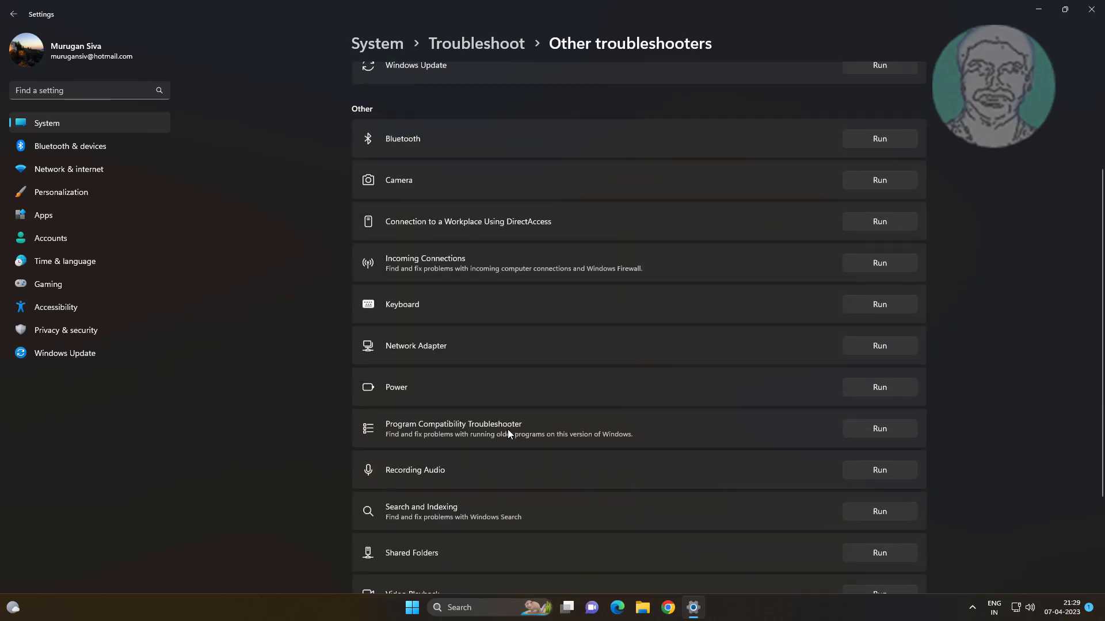
pyautogui.scroll(-3, 508, 429)
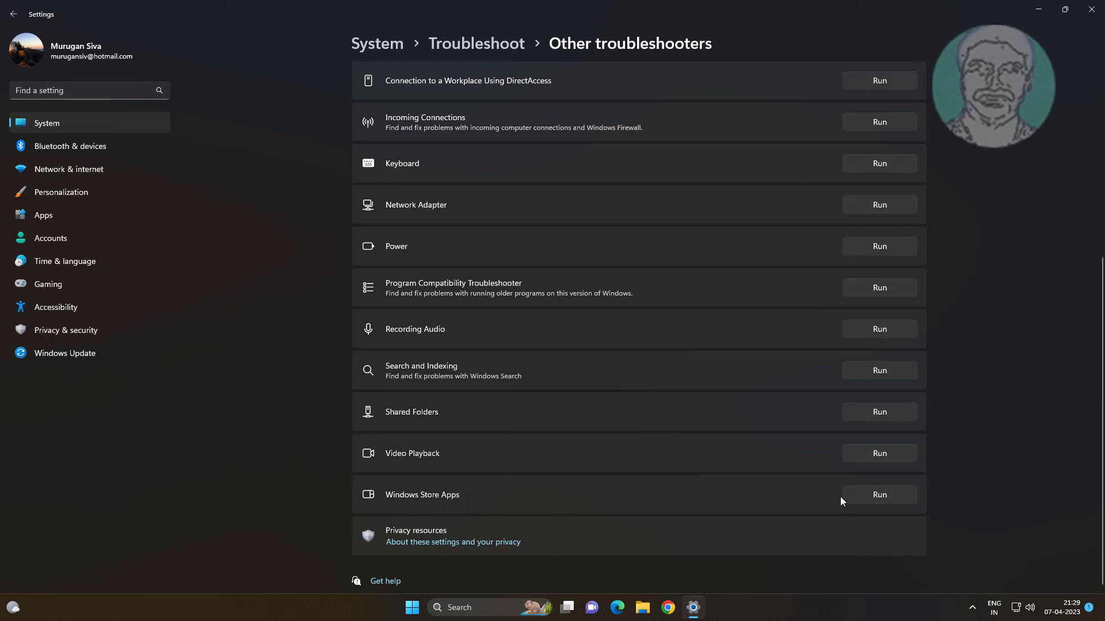
pyautogui.click(880, 495)
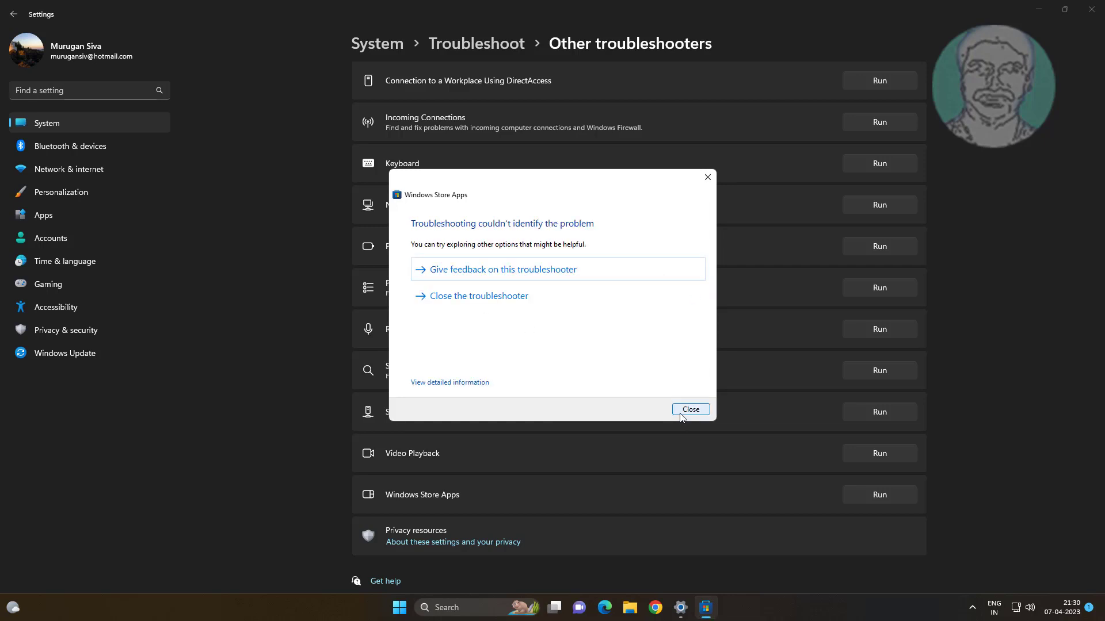
pyautogui.click(684, 410)
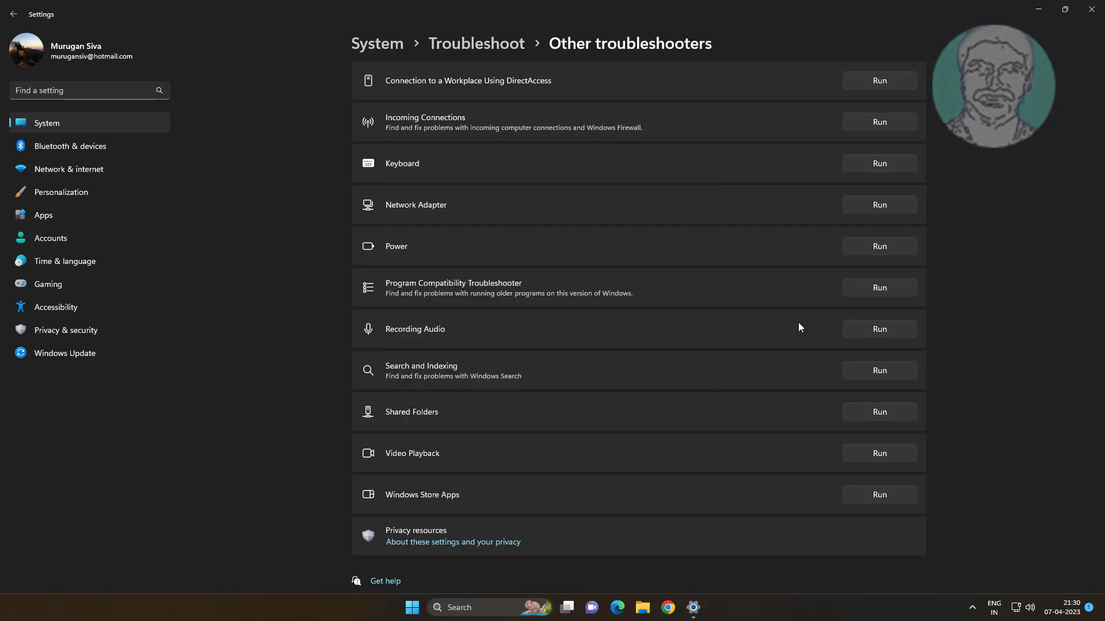
# Step: Close Settings, relaunch it from Start, and go to Apps > Installed apps
pyautogui.click(1092, 16)
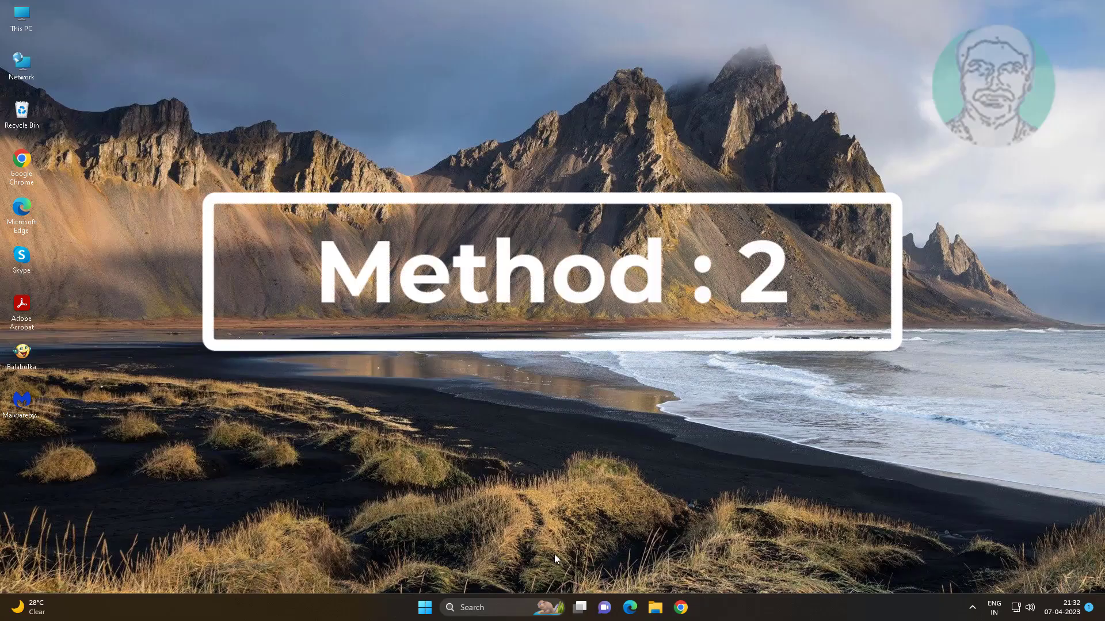
pyautogui.click(425, 608)
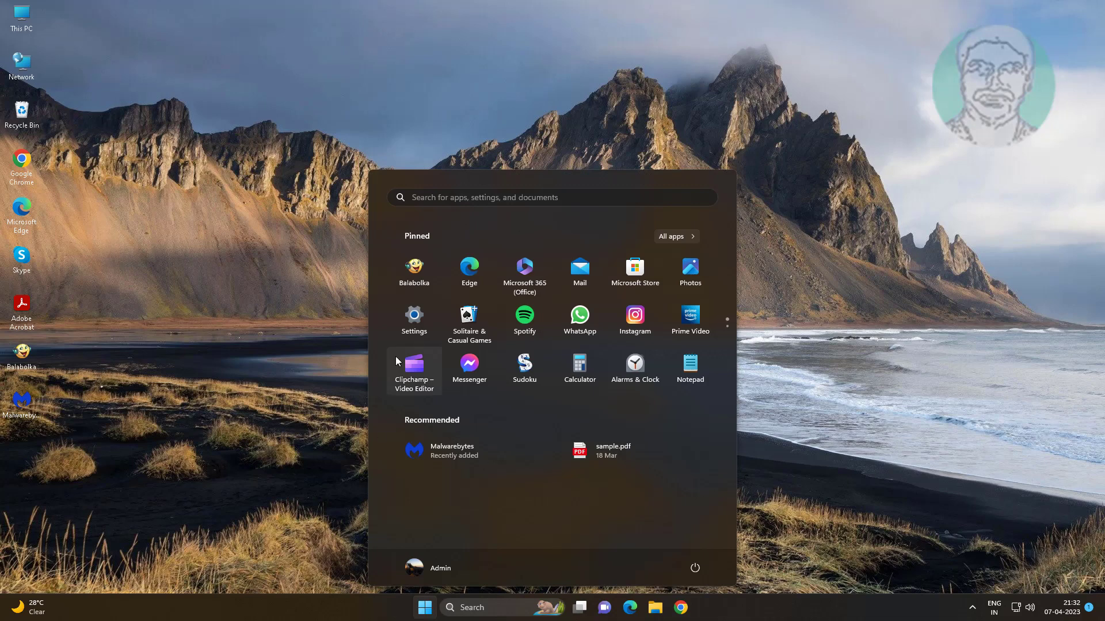
pyautogui.click(415, 321)
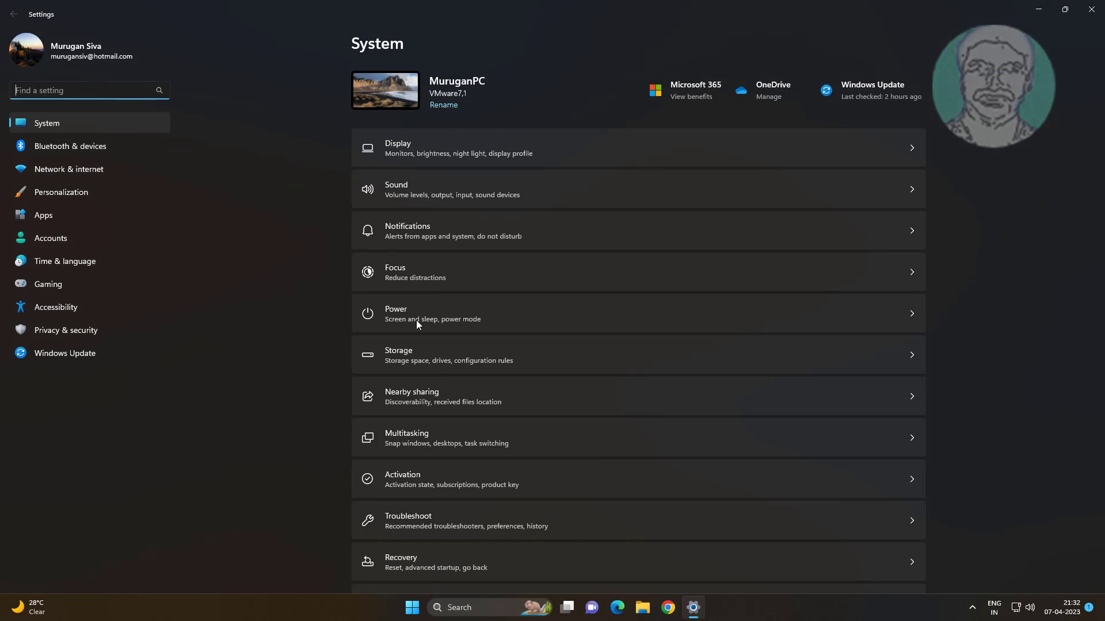
pyautogui.click(42, 213)
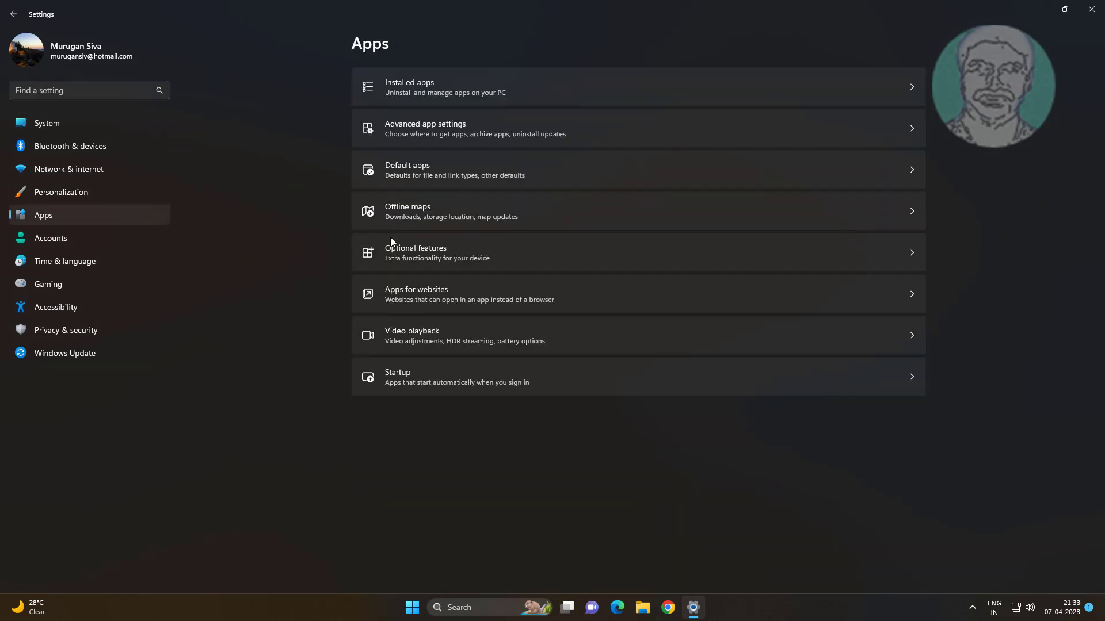
pyautogui.click(446, 107)
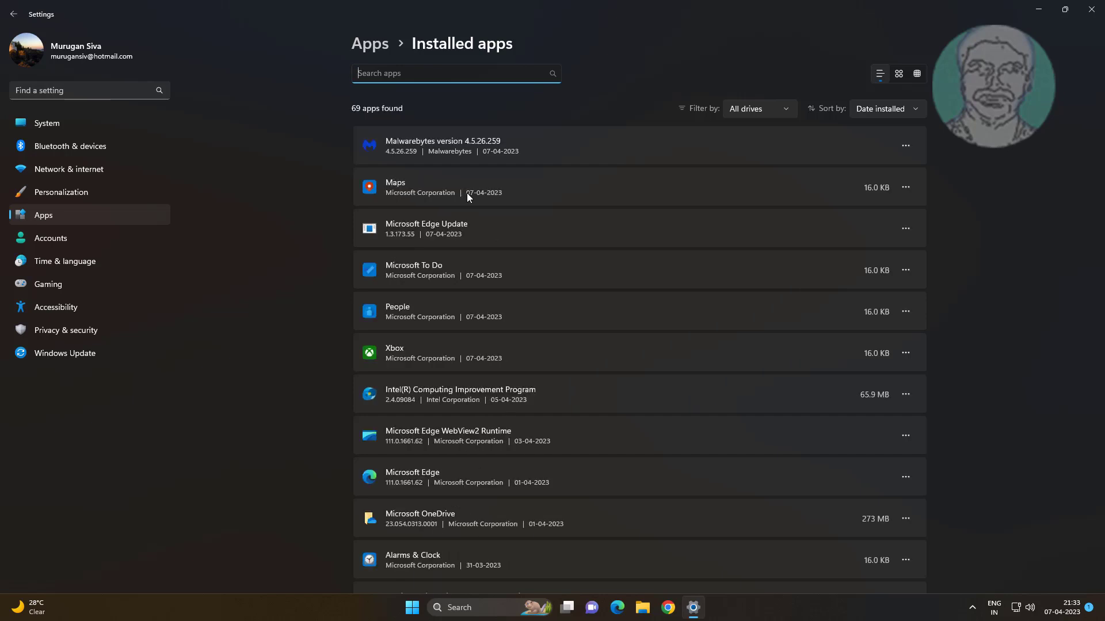
# Step: Search installed apps for 'store' and open Microsoft Store's Advanced options, down to Reset
pyautogui.write('store')
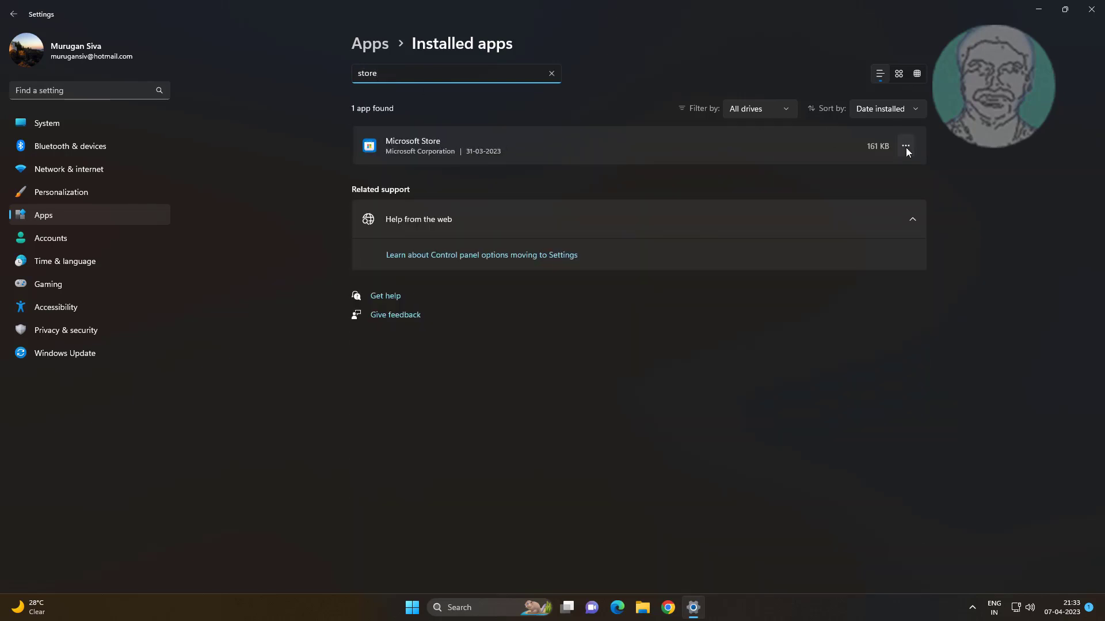
pyautogui.click(906, 146)
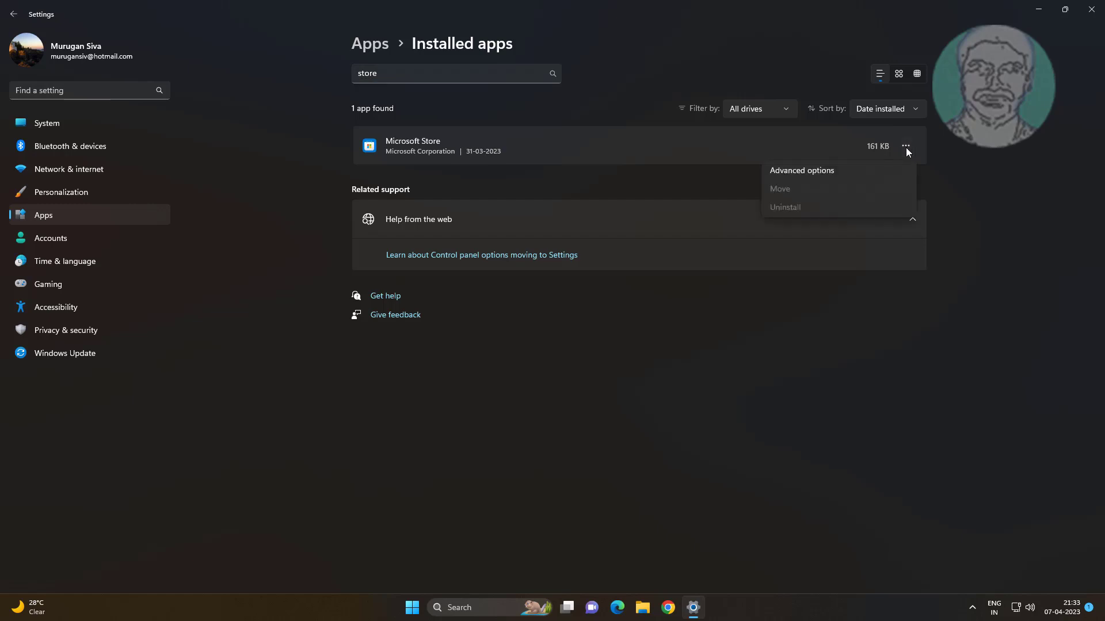
pyautogui.click(812, 177)
pyautogui.scroll(-8, 665, 398)
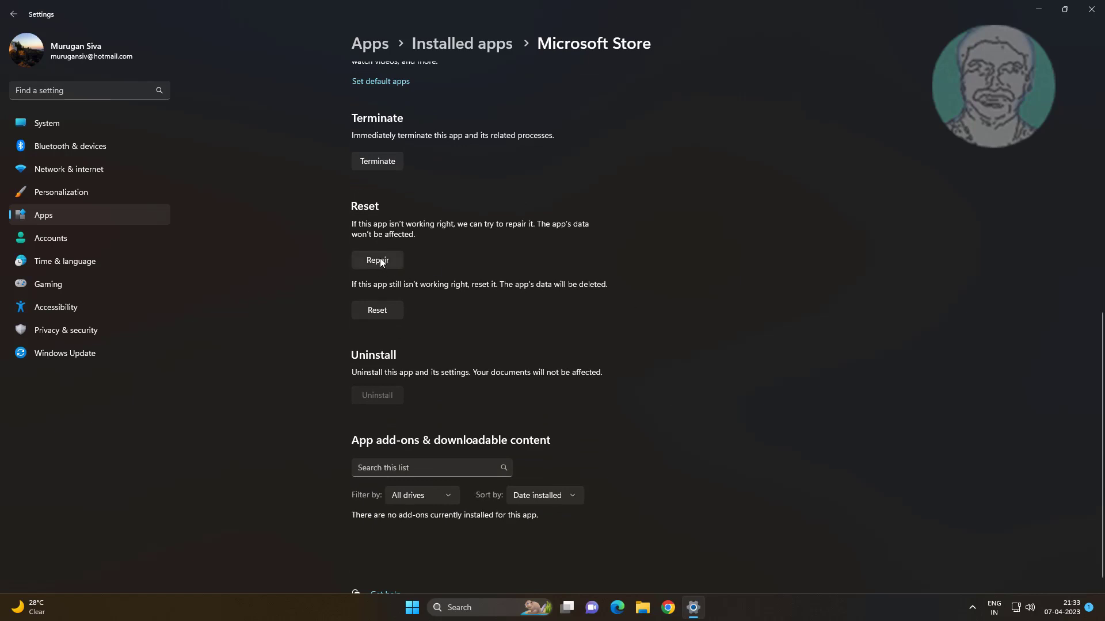
# Step: Repair Microsoft Store, then reset it, confirming deletion of its data
pyautogui.click(377, 260)
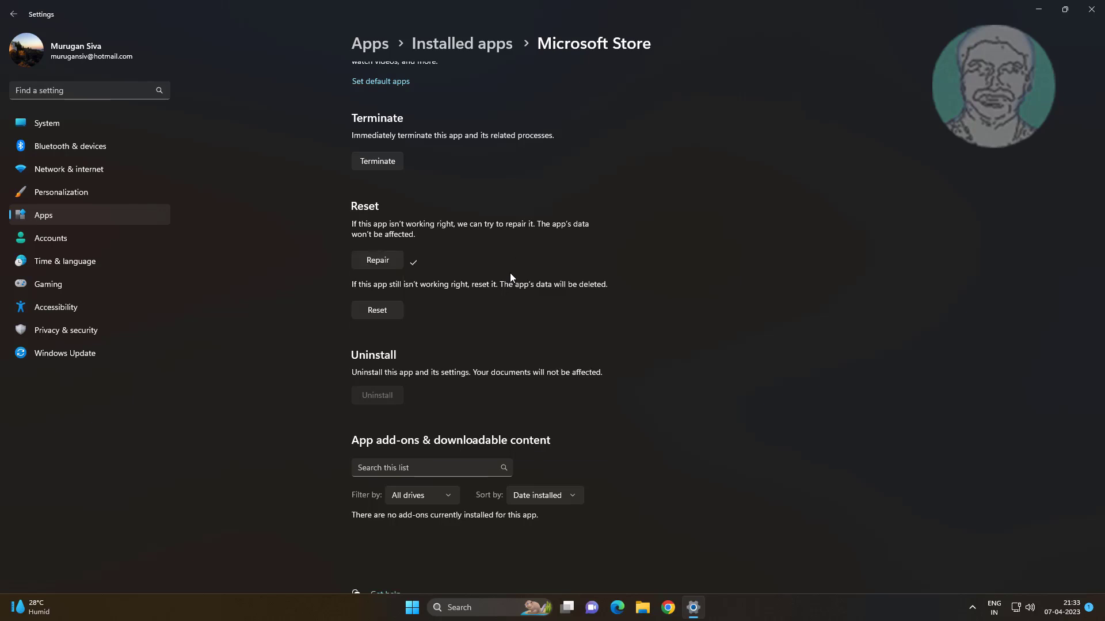
pyautogui.click(396, 314)
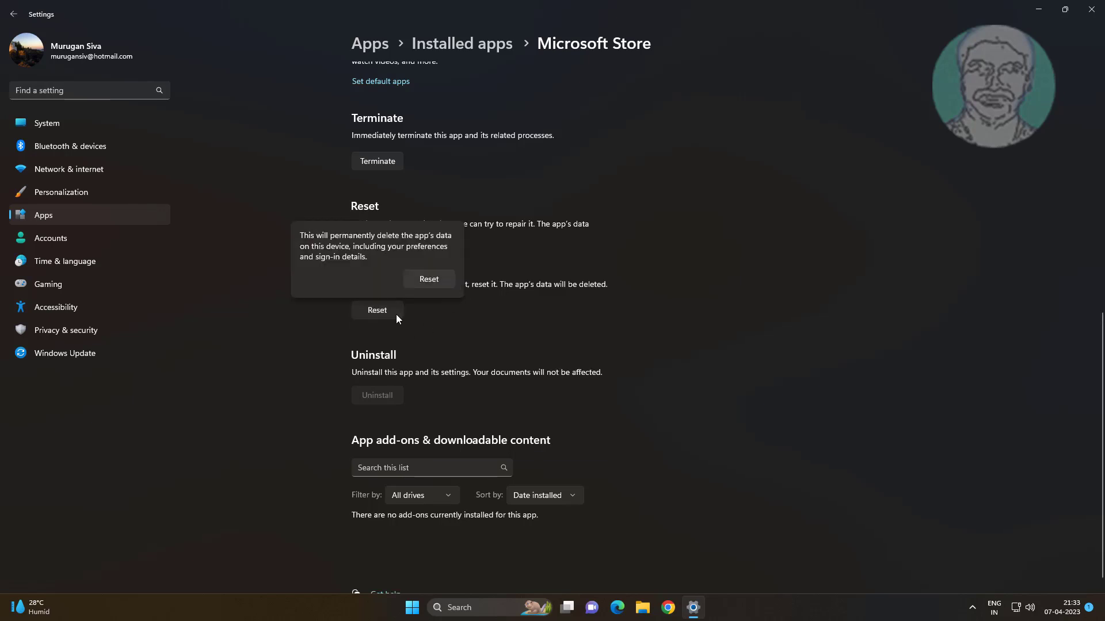
pyautogui.click(443, 275)
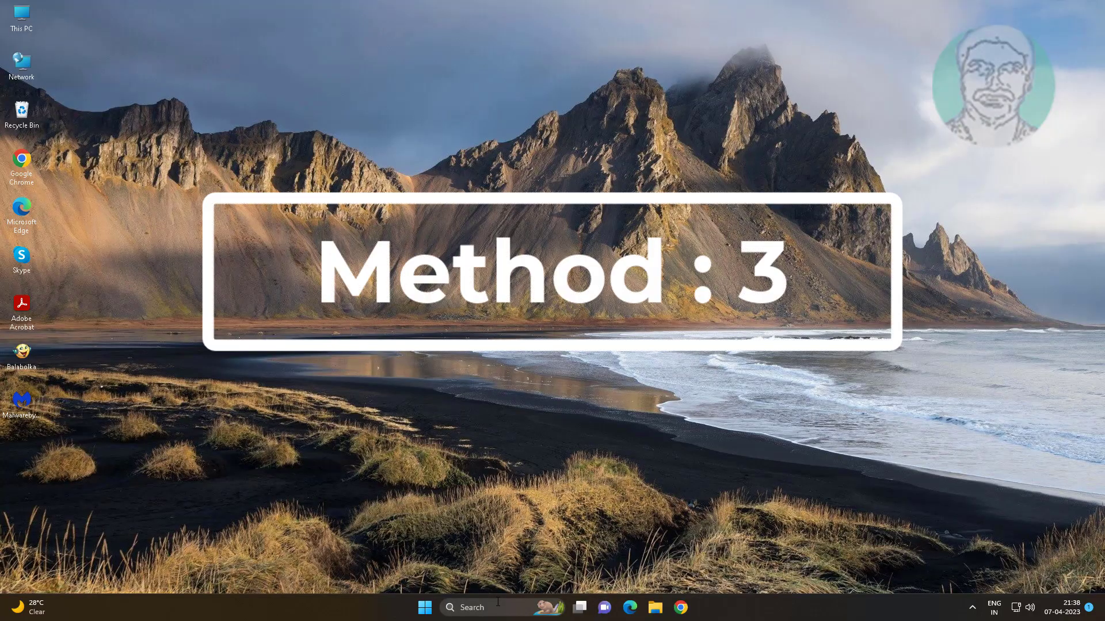
# Step: Search 'powershell' and run Windows PowerShell as administrator, approving the UAC prompt
pyautogui.click(497, 604)
pyautogui.write('powershell')
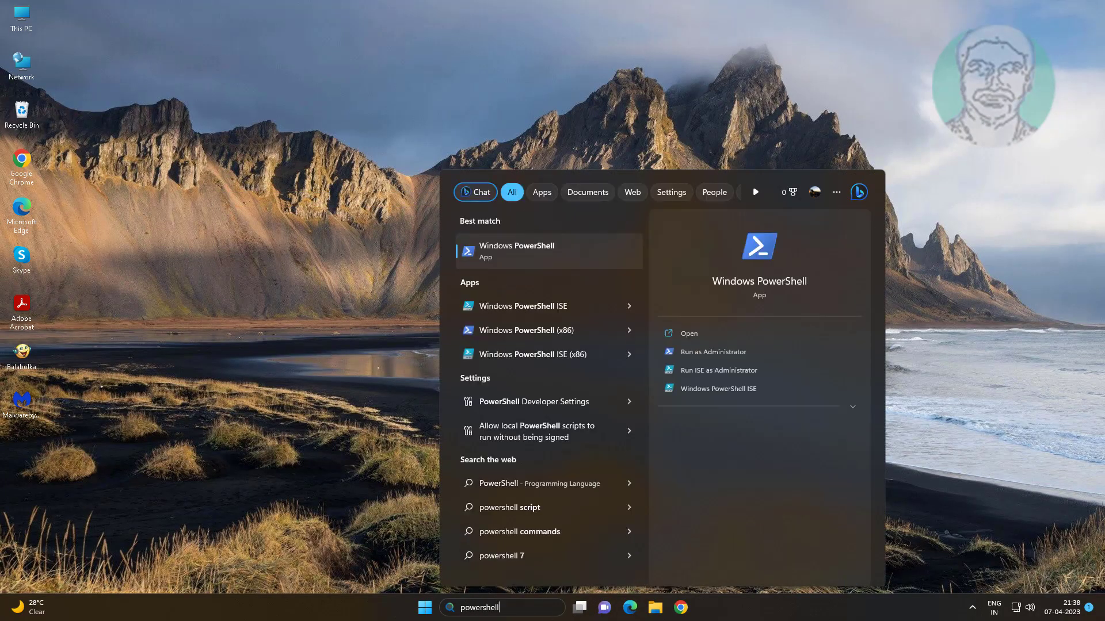
pyautogui.rightClick(578, 252)
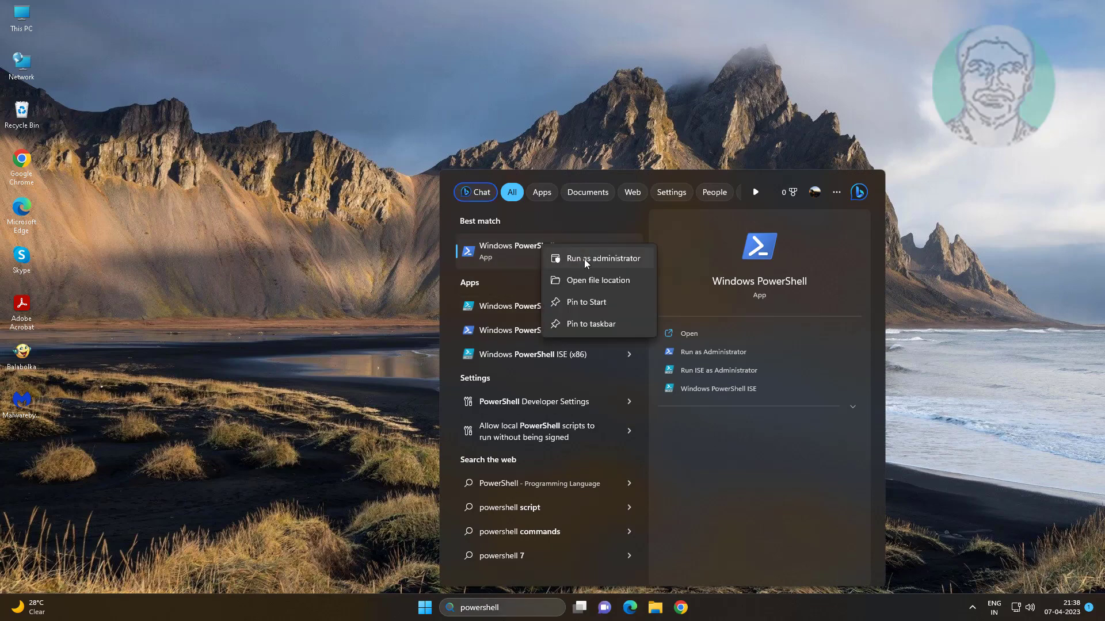
pyautogui.click(584, 259)
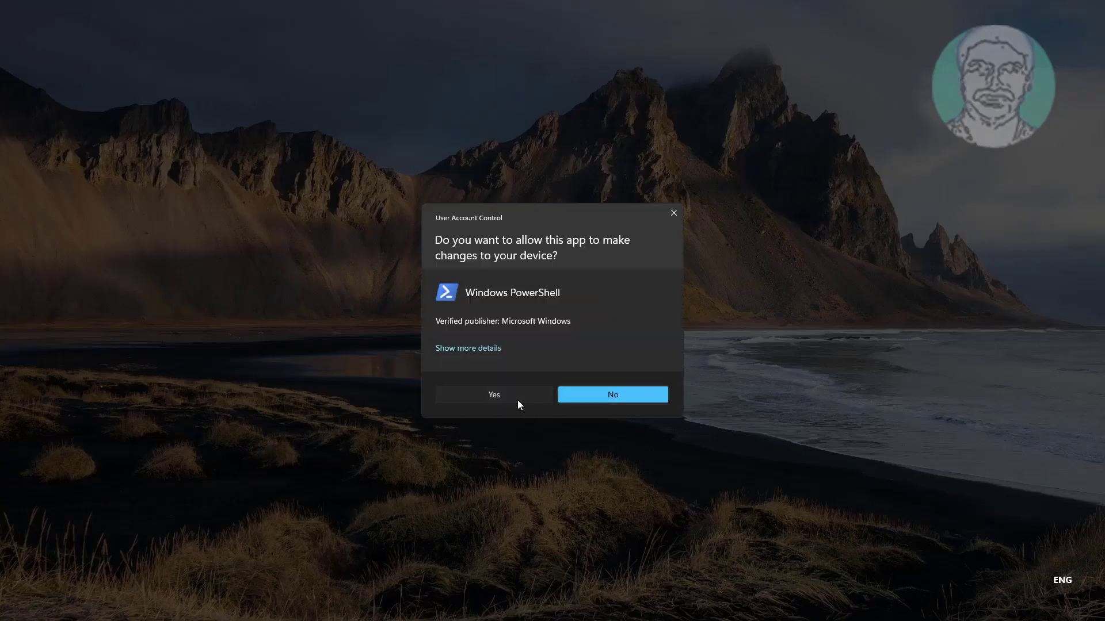
pyautogui.click(516, 402)
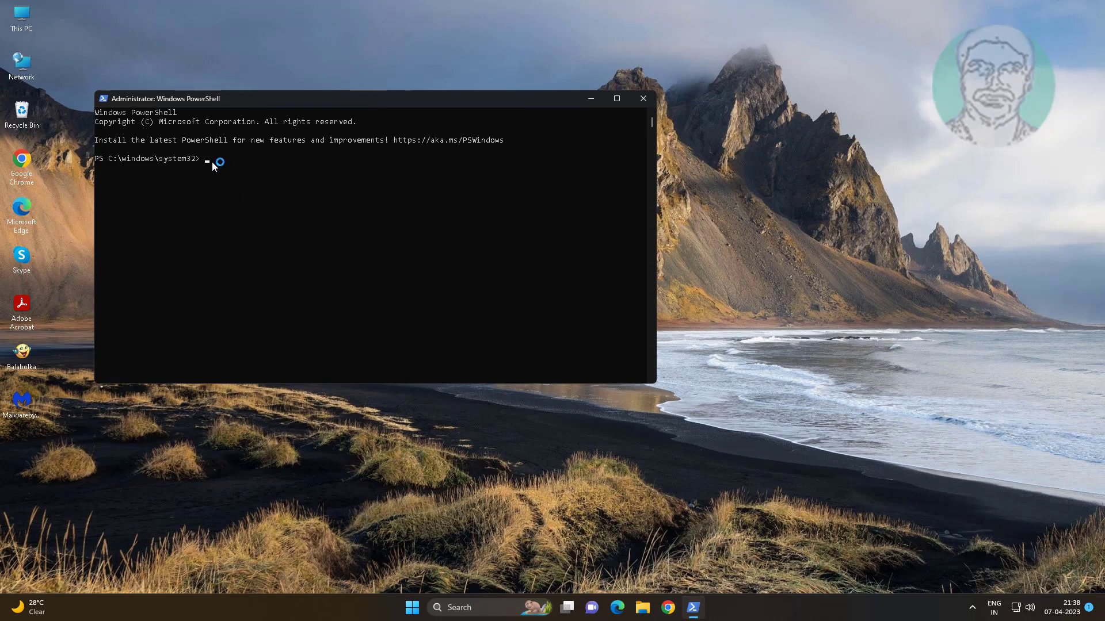
# Step: Run the pasted Get-AppxPackage -AllUsers *WindowsStore* re-registration command, then exit the console
pyautogui.rightClick(212, 158)
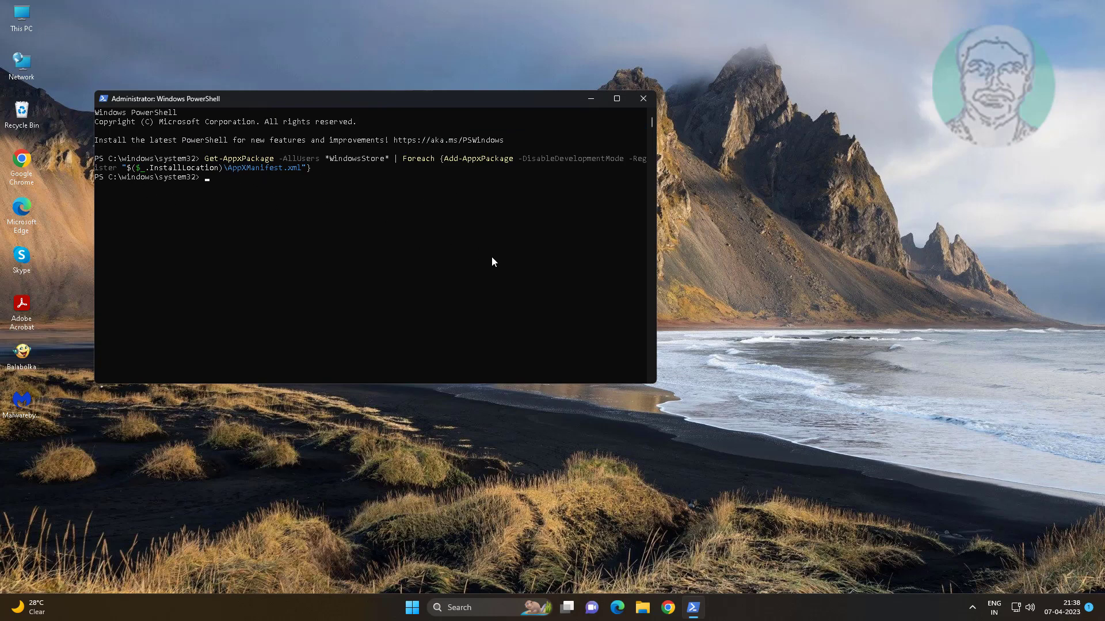
pyautogui.write('xit')
pyautogui.press('Return')
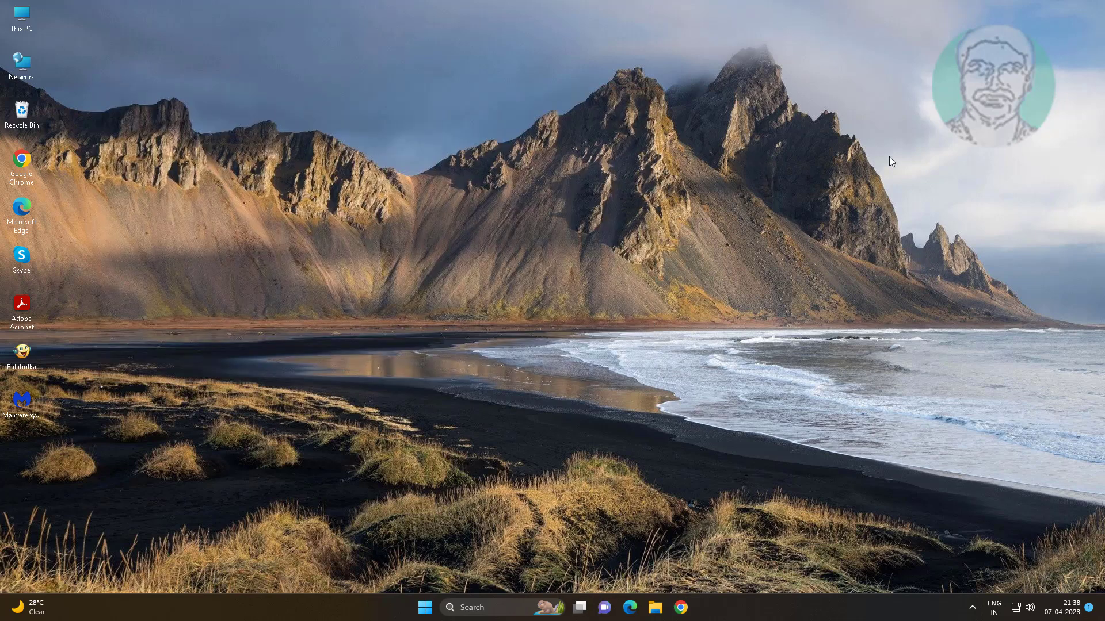
# Step: Open a fresh administrator Windows PowerShell from a 'powershell' search, accepting UAC
pyautogui.click(472, 607)
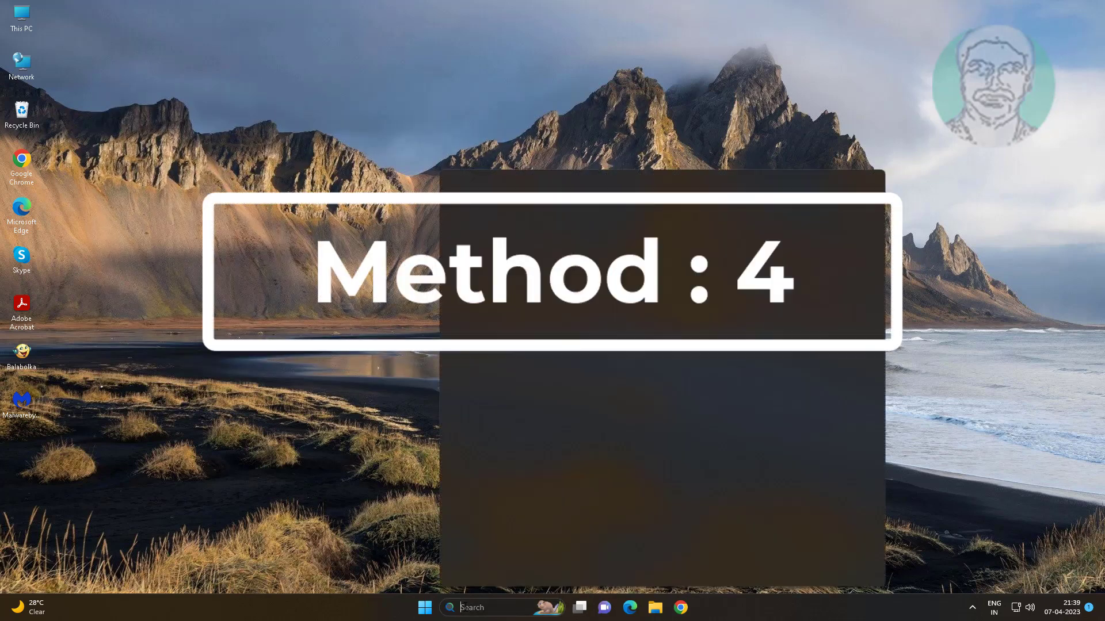
pyautogui.write('powershell')
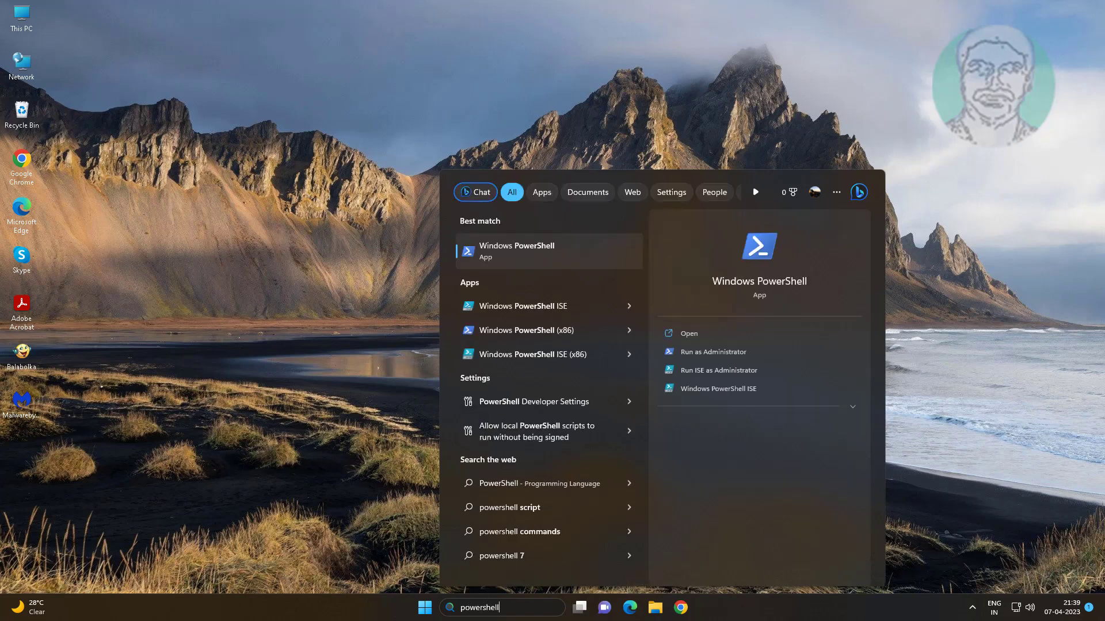
pyautogui.rightClick(530, 250)
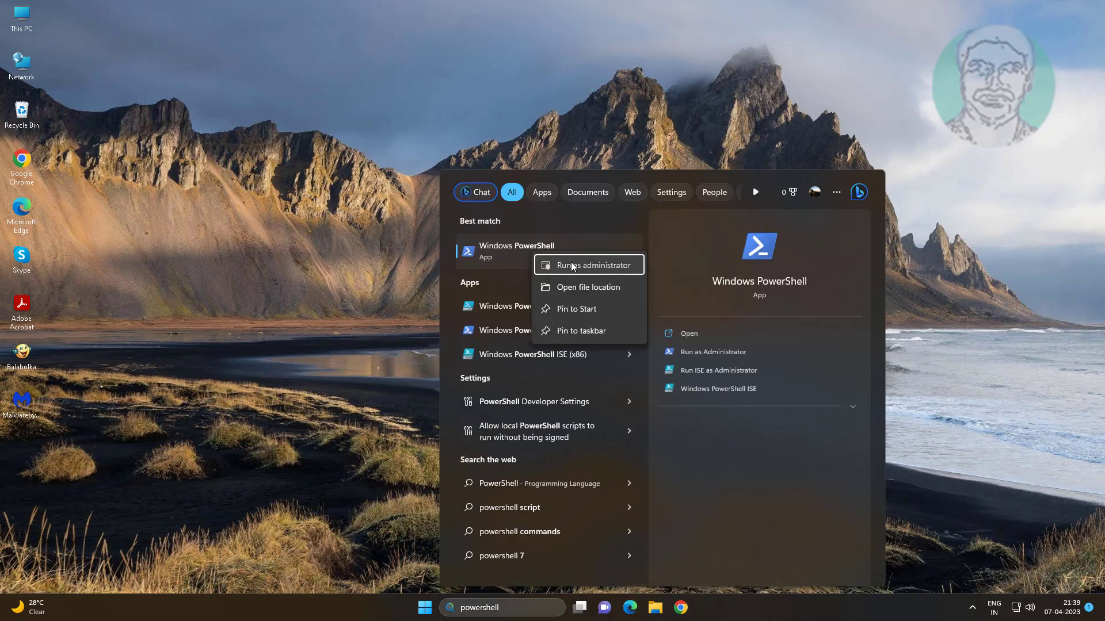
pyautogui.click(573, 266)
pyautogui.click(516, 395)
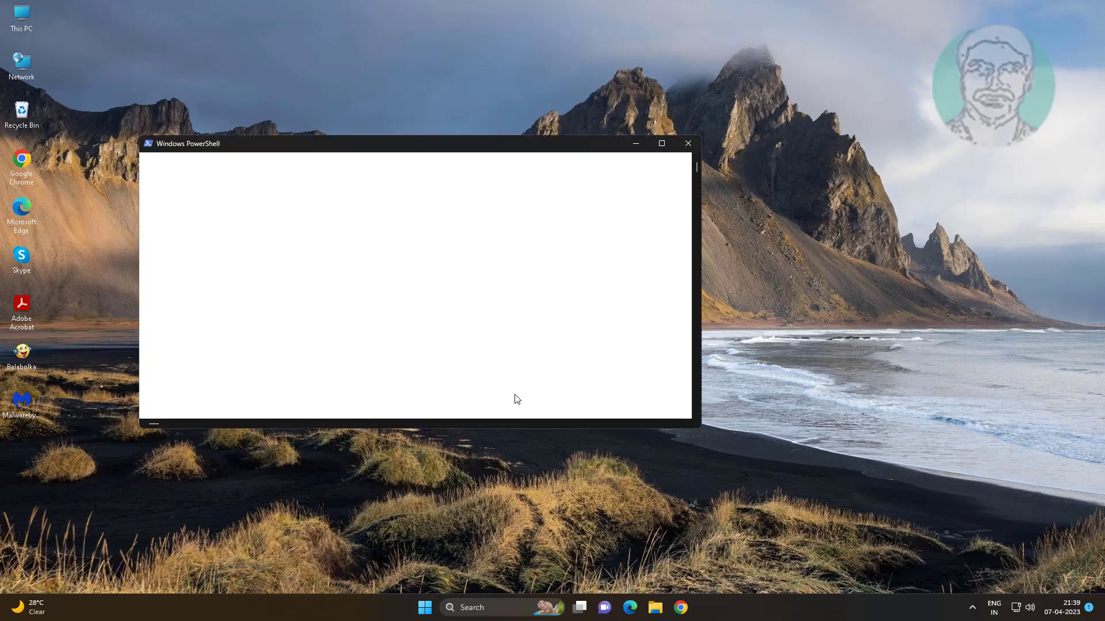
# Step: Run the WindowsStore Remove-AppxPackage and Add-AppxPackage -Register commands, then exit PowerShell
pyautogui.rightClick(252, 207)
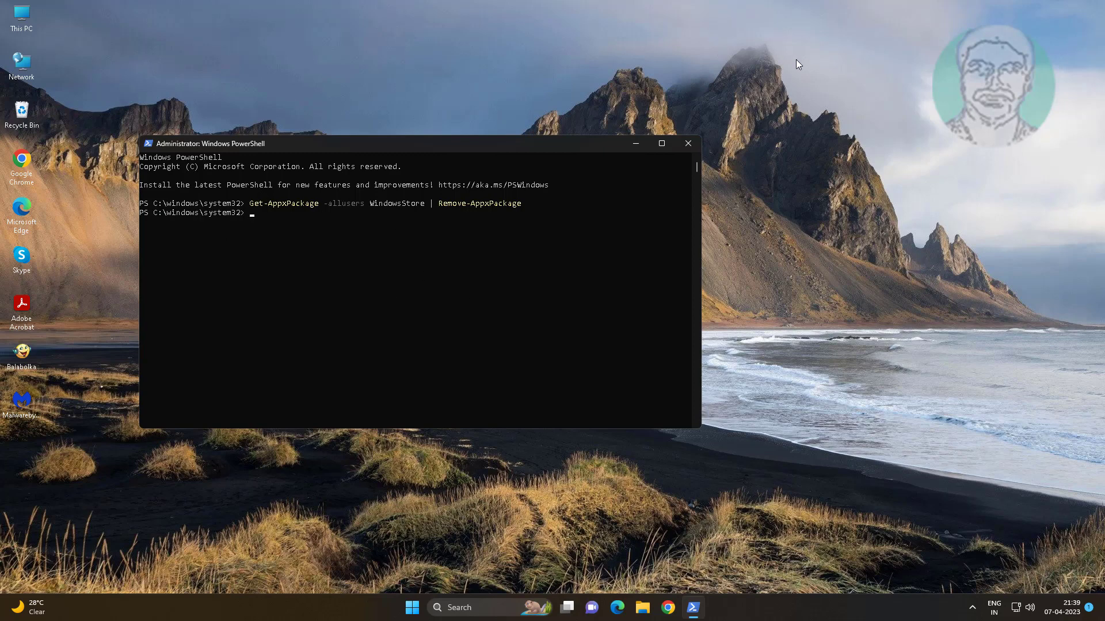
pyautogui.rightClick(258, 214)
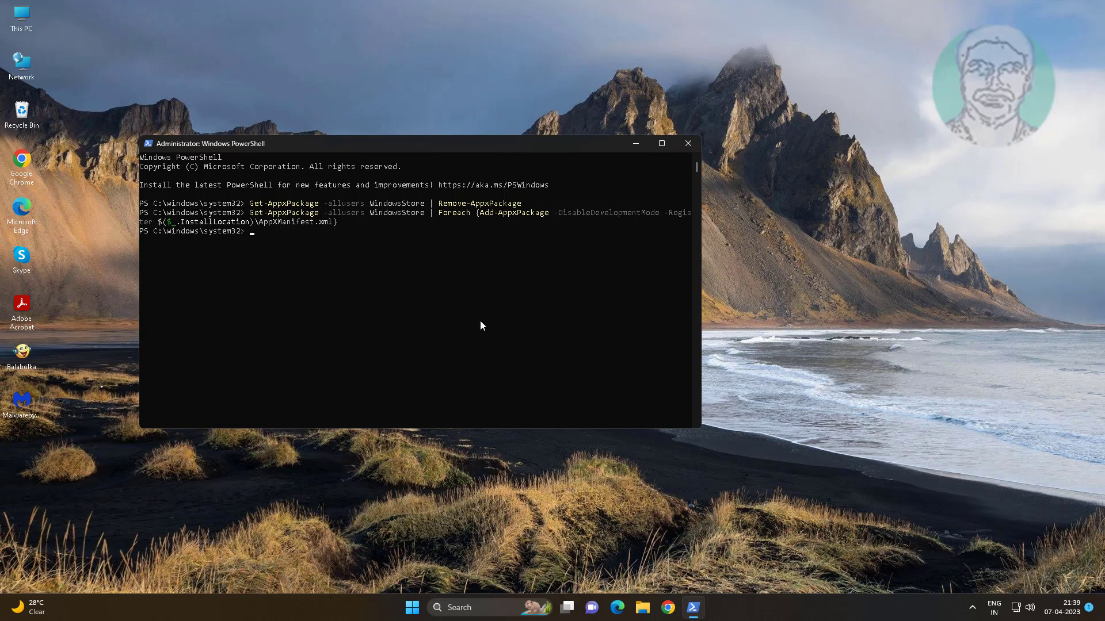
pyautogui.write('exit')
pyautogui.press('Return')
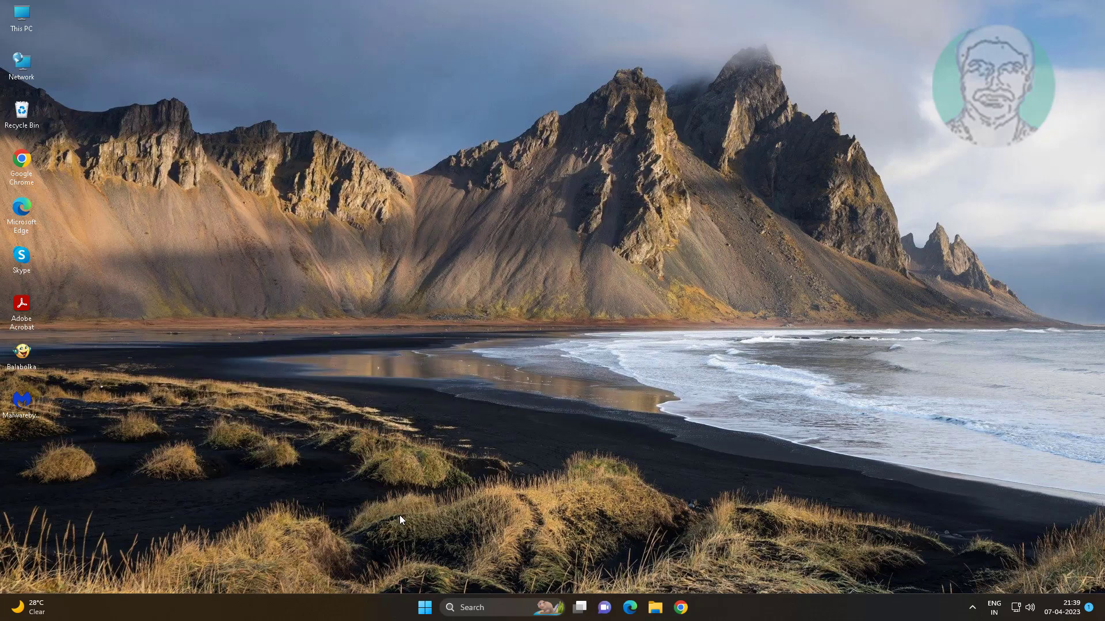
# Step: Search Windows for the Store and open Microsoft Store from the results
pyautogui.click(482, 608)
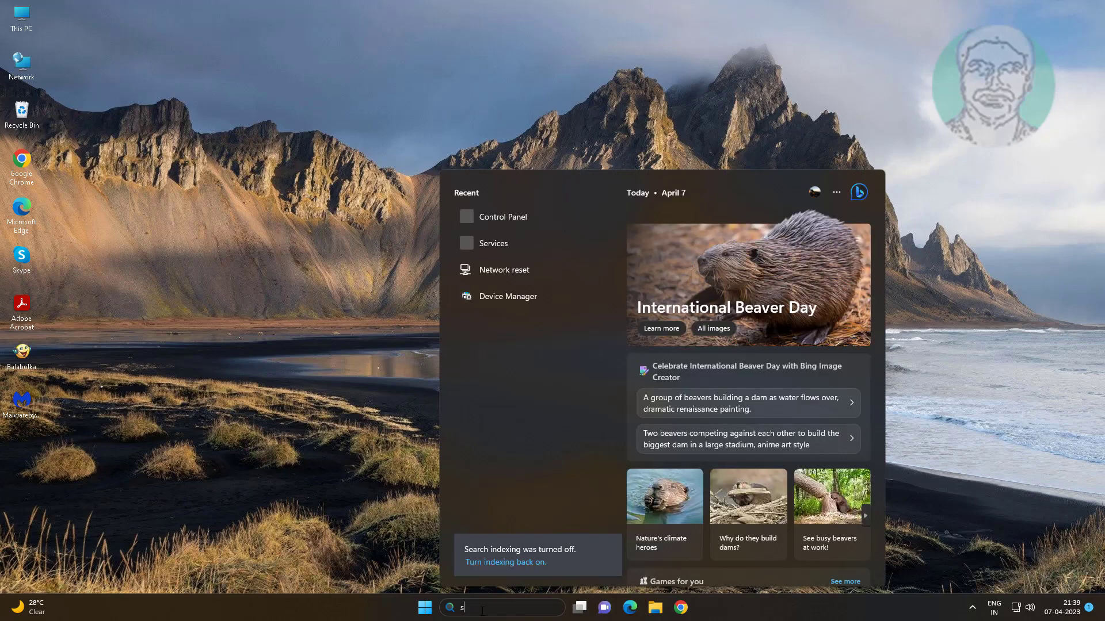
pyautogui.write('services')
pyautogui.write('t')
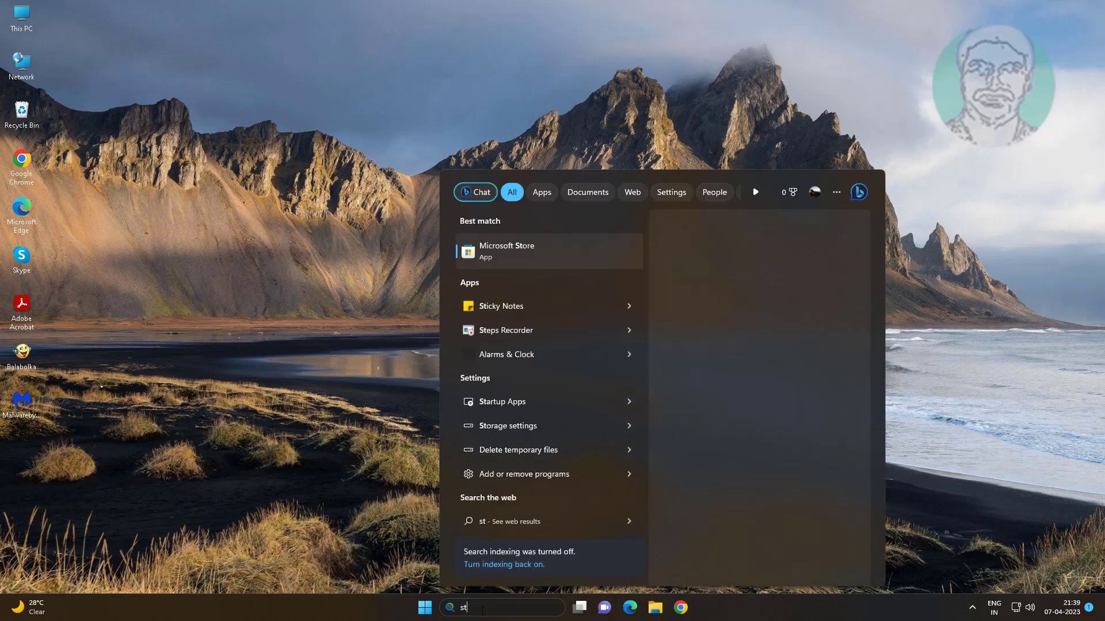
pyautogui.write('re')
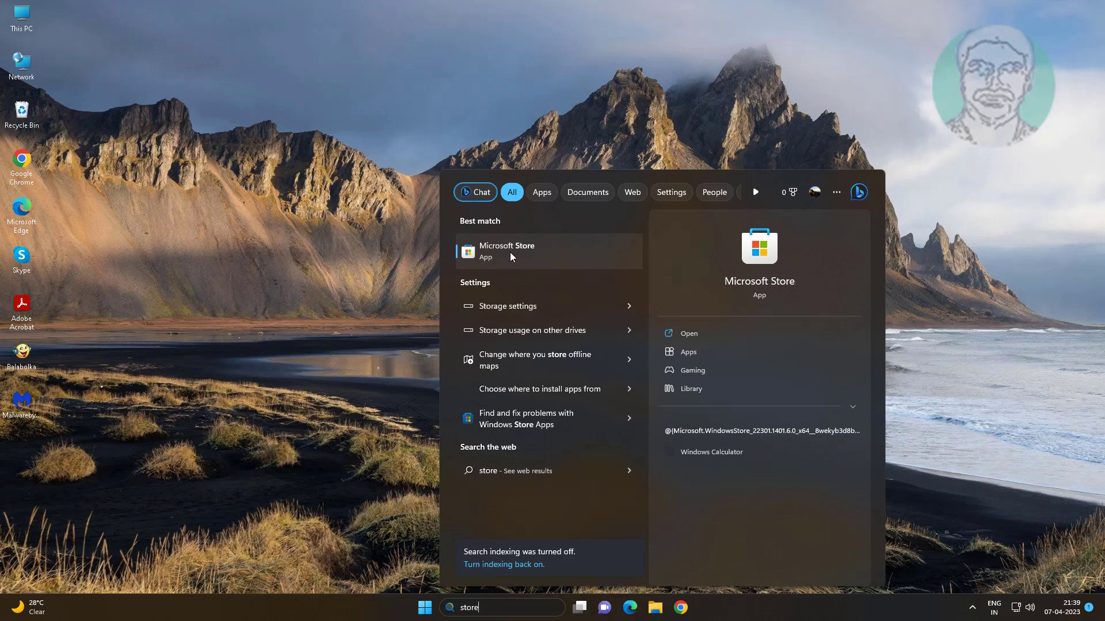
pyautogui.click(510, 248)
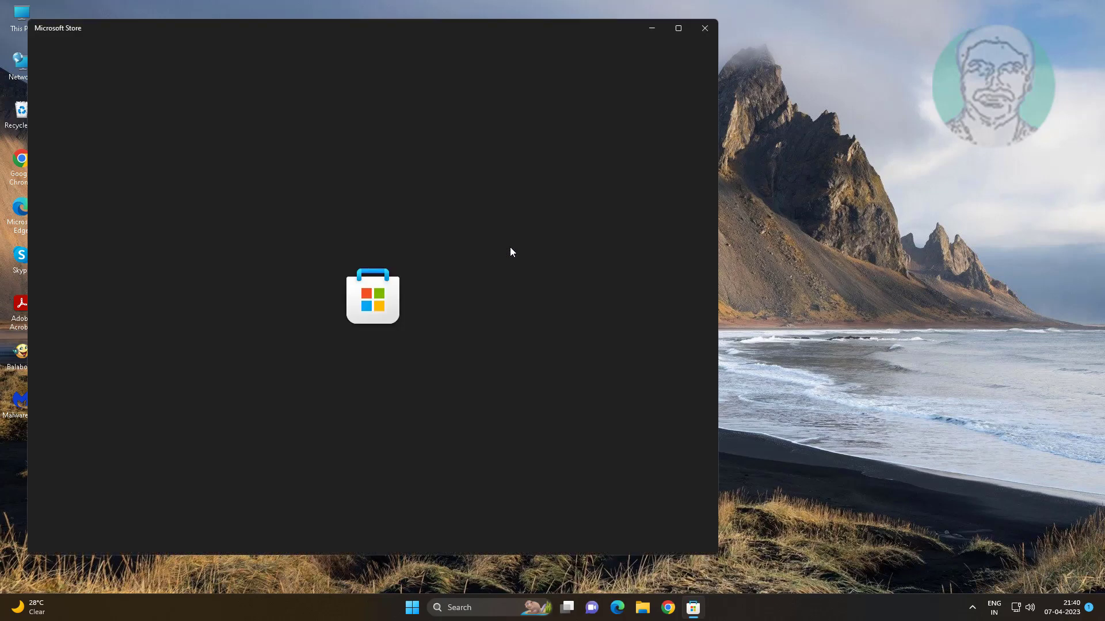